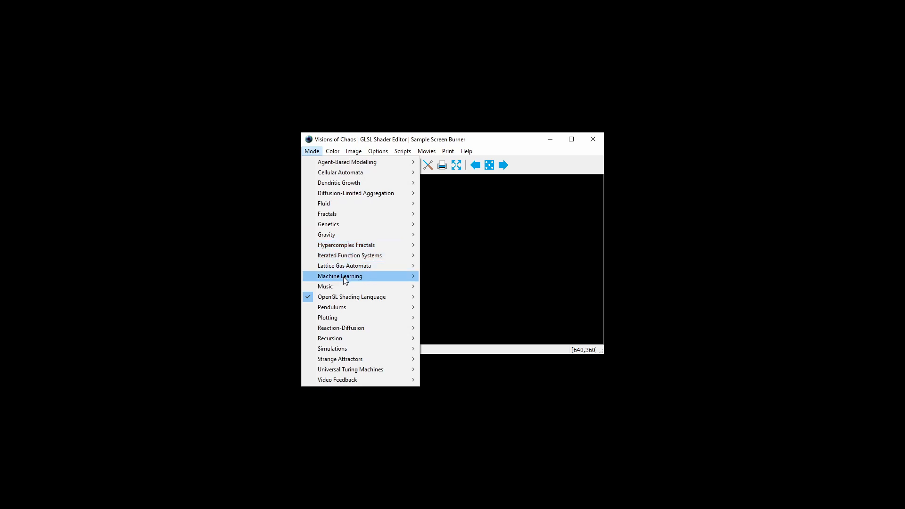
Step: Open the PyTorch Text-to-Image mode and download the required neural network models
mouse_move(454, 279)
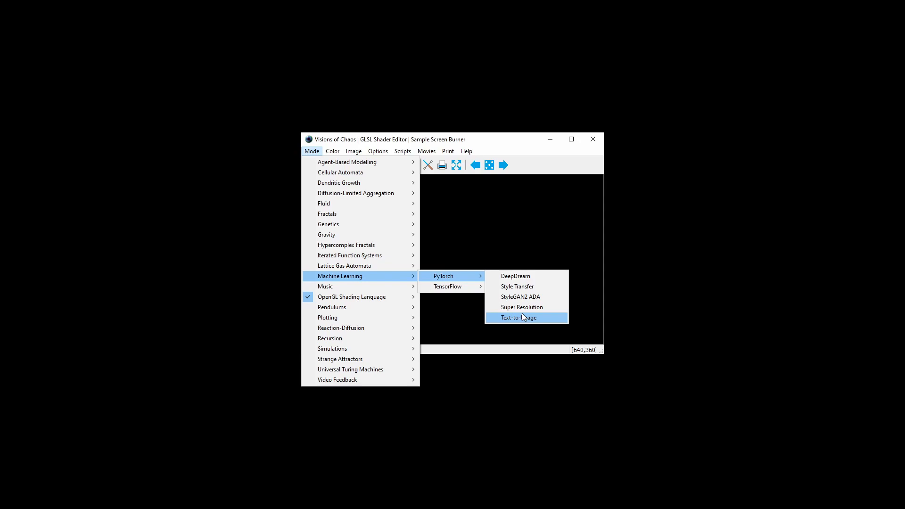
click(522, 317)
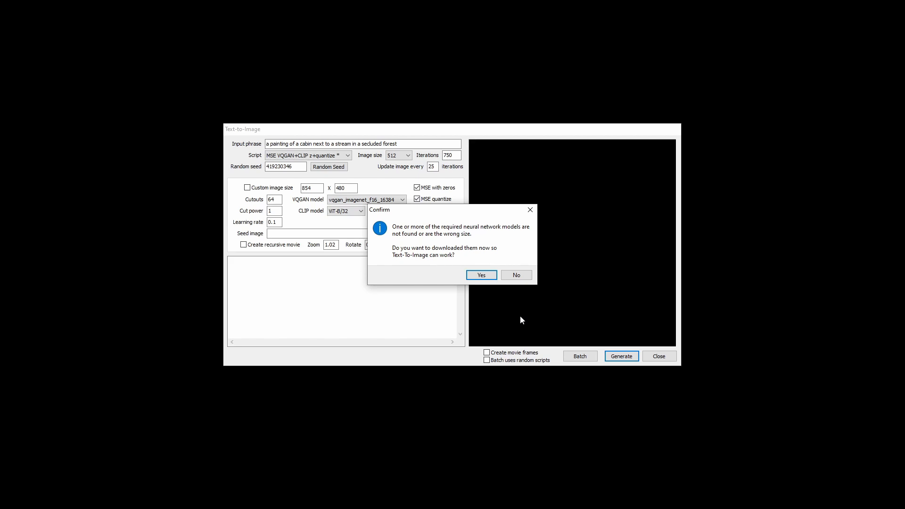
click(482, 276)
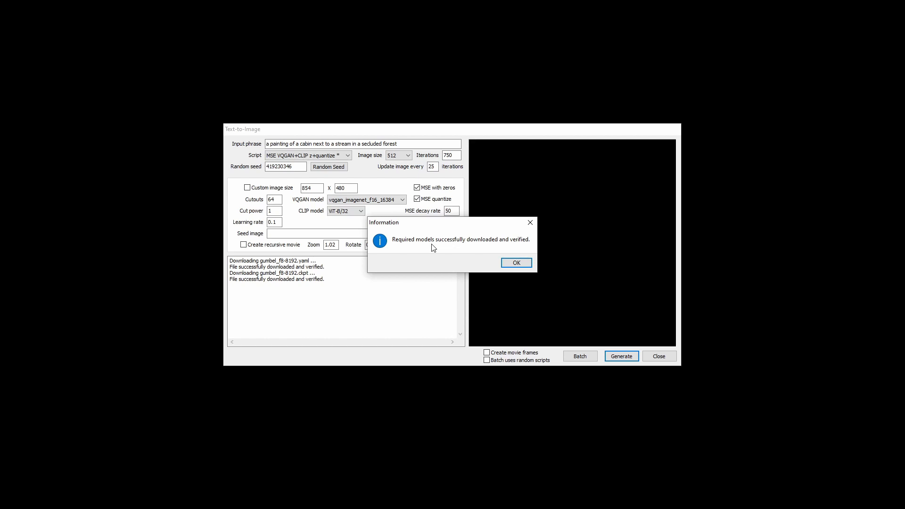
click(521, 264)
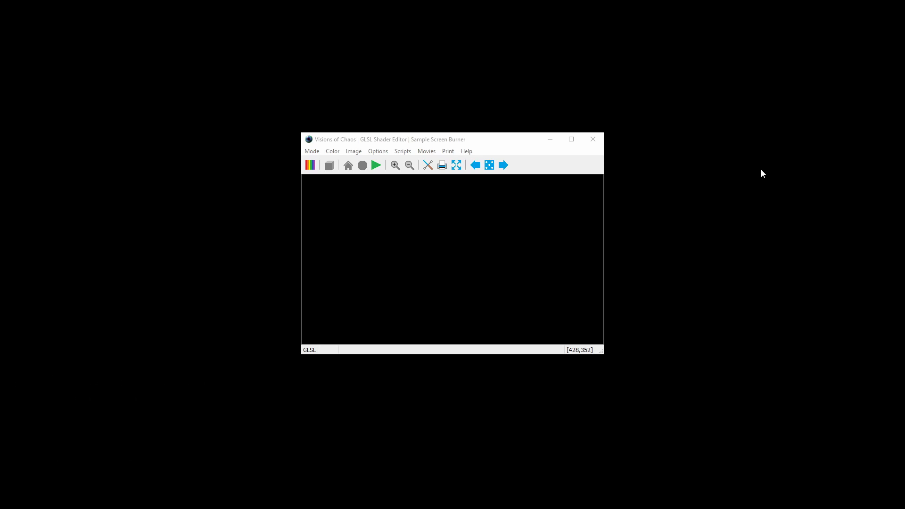
Step: Check the images, sounds and movie files directory in the program options and view the Temp2 folder in File Explorer
click(428, 165)
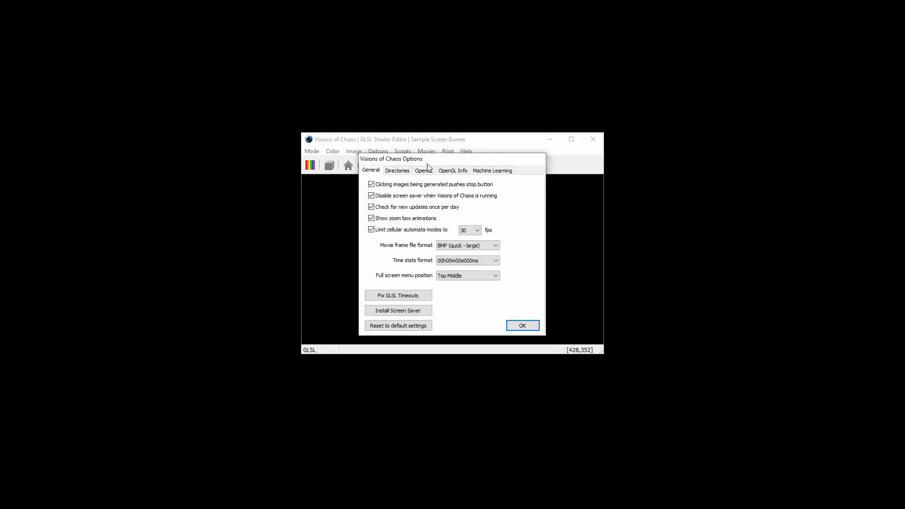
click(400, 172)
click(426, 283)
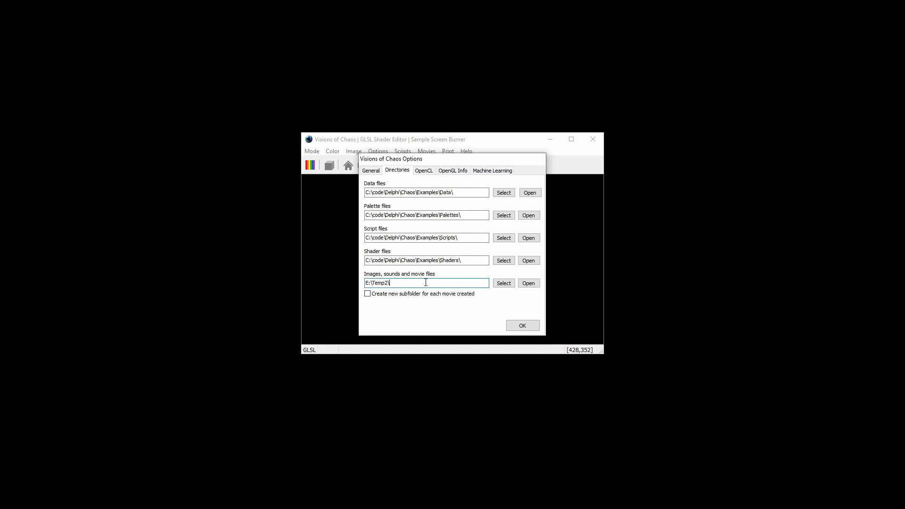
click(527, 329)
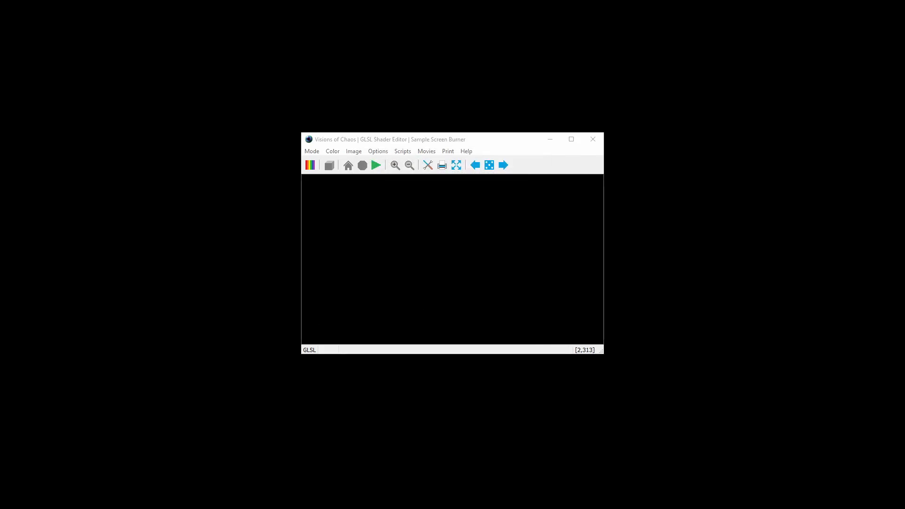
key(alt+Tab)
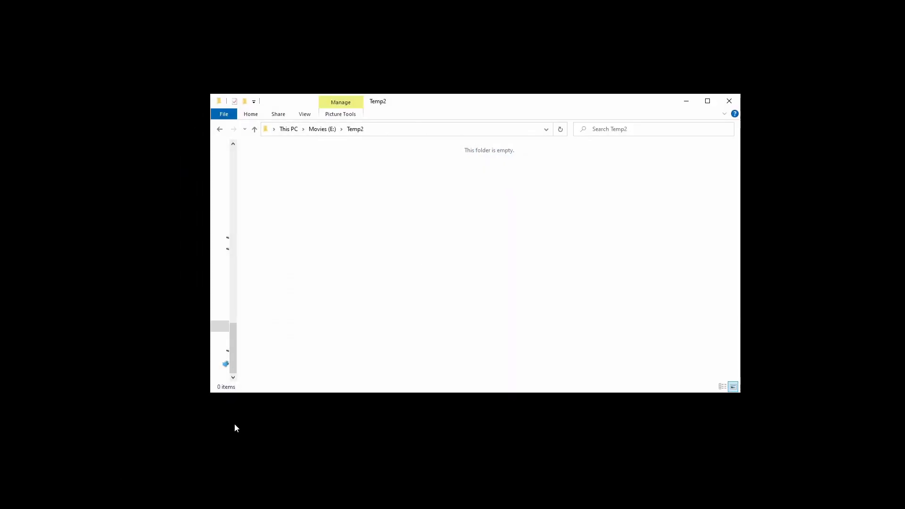
click(686, 101)
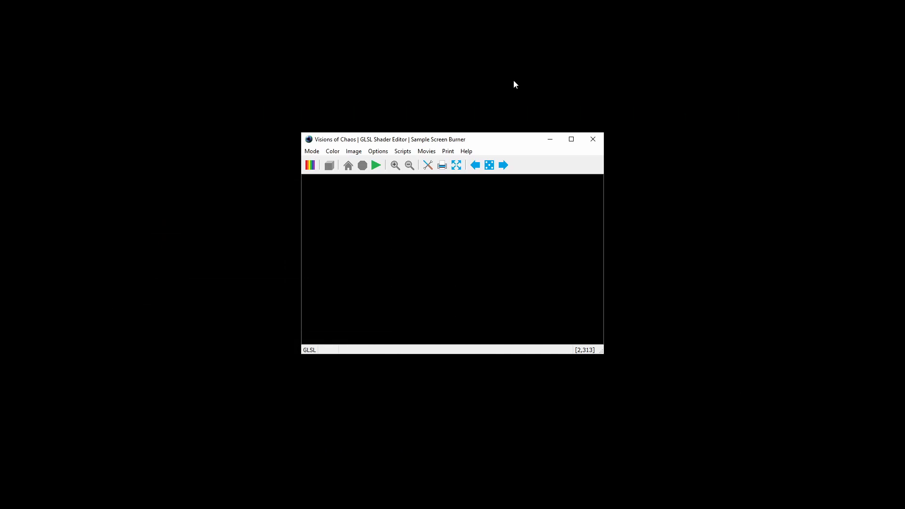
Step: Reopen the PyTorch Text-to-Image mode under Machine Learning
click(307, 152)
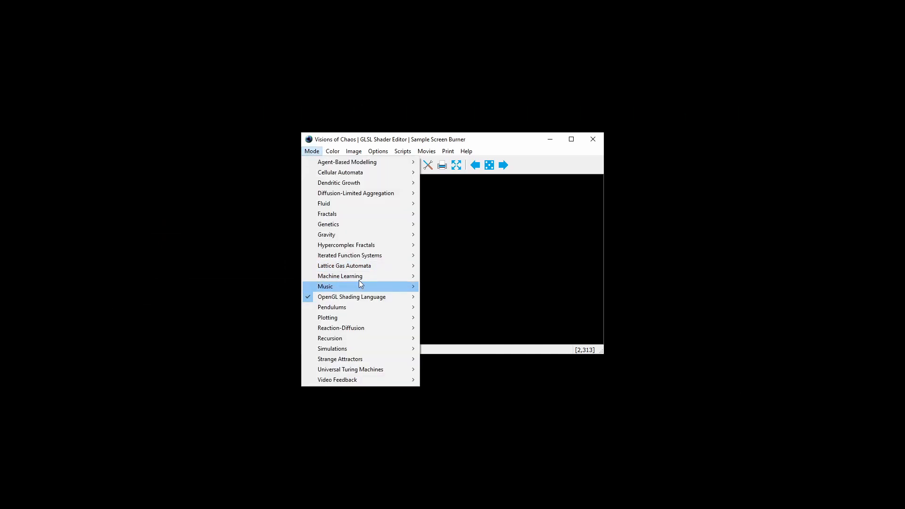
mouse_move(418, 278)
mouse_move(485, 278)
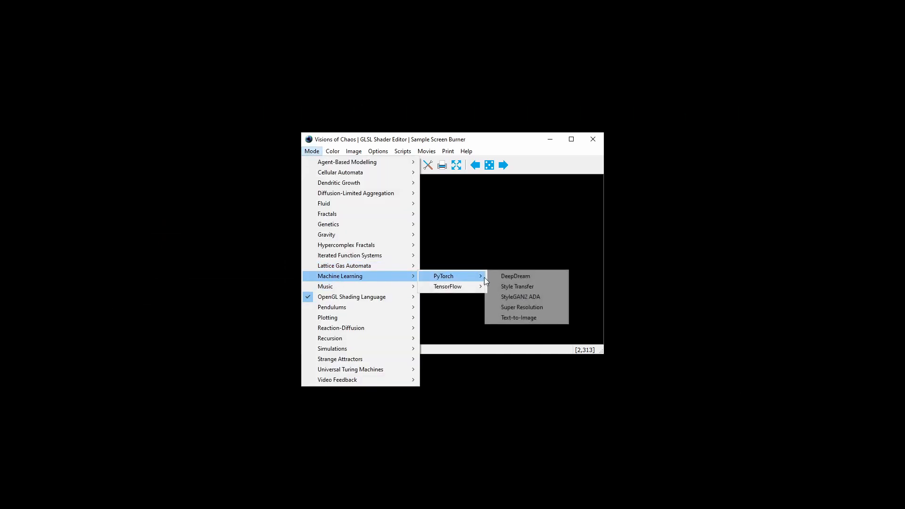
click(527, 317)
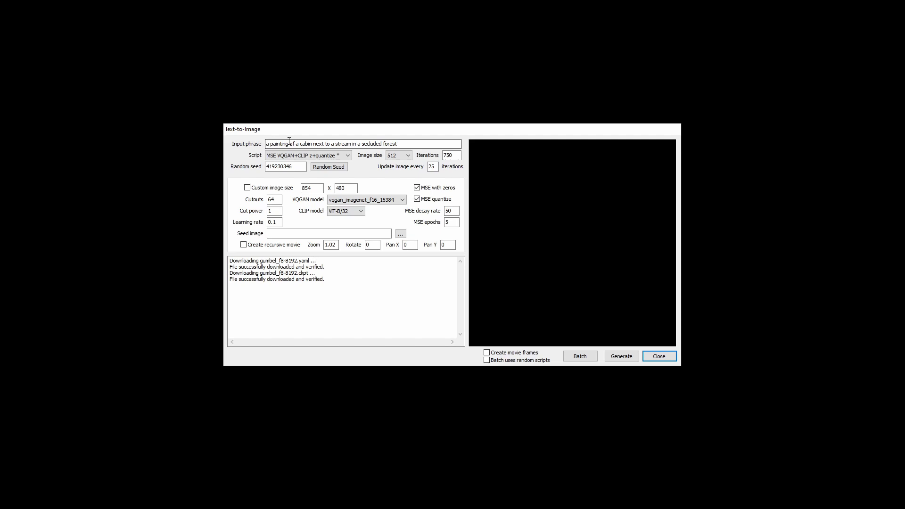
Step: Change the input phrase to "a painting of a bouquet of roses" and generate the image
drag(401, 144, 300, 142)
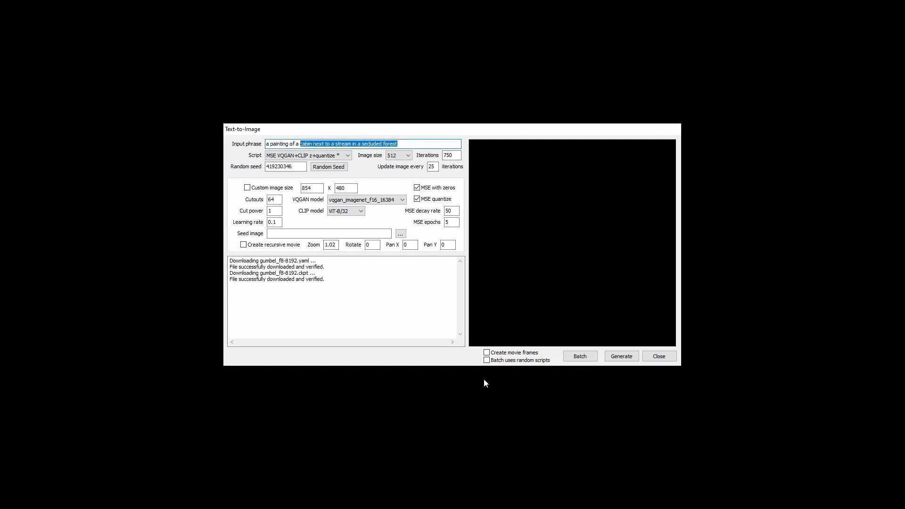
text(bouq)
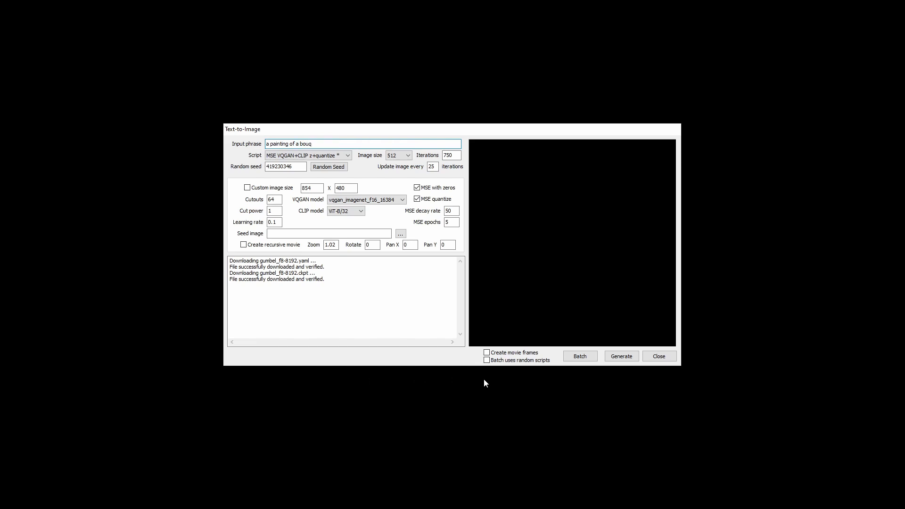
text(uet of roses)
click(630, 361)
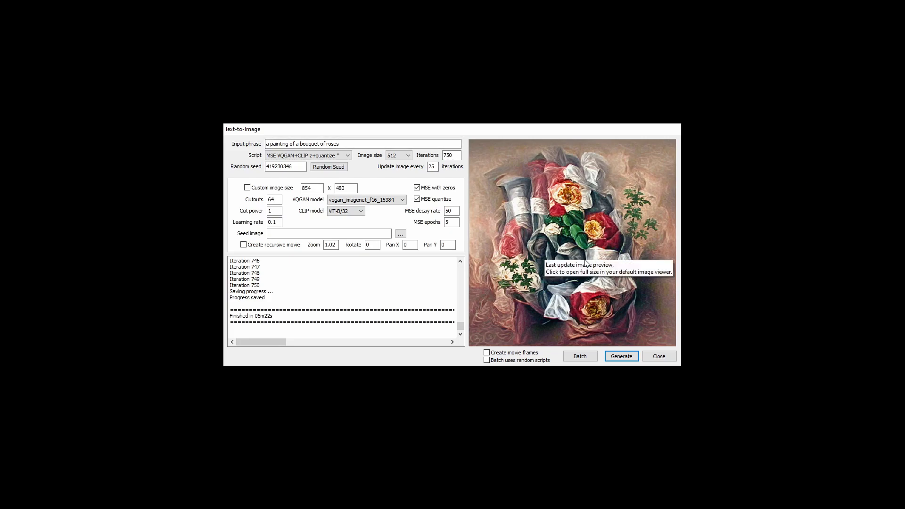
Step: View the generated bouquet painting at full size in the default image viewer, and close it
click(562, 223)
drag(585, 193, 455, 114)
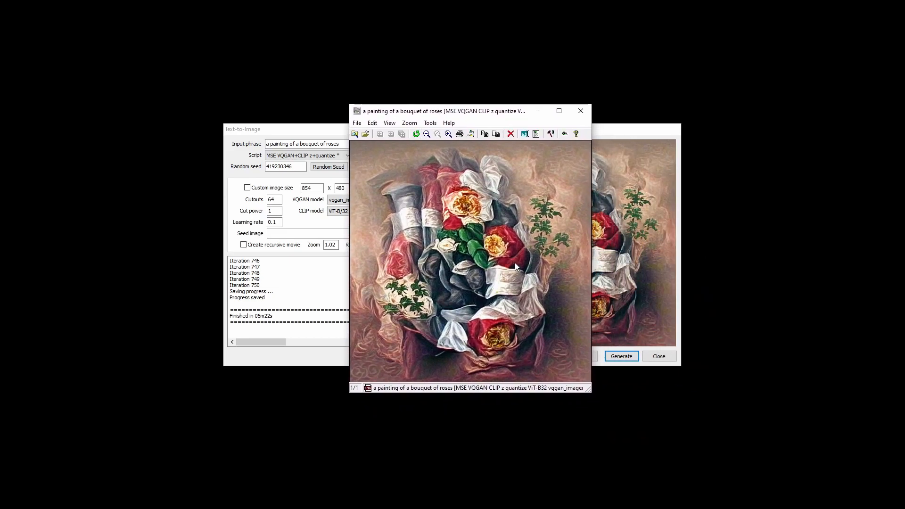
click(580, 110)
Step: Switch to File Explorer, view the saved bouquet image in the Temp2 folder, and return to the Text-to-Image dialog
click(68, 500)
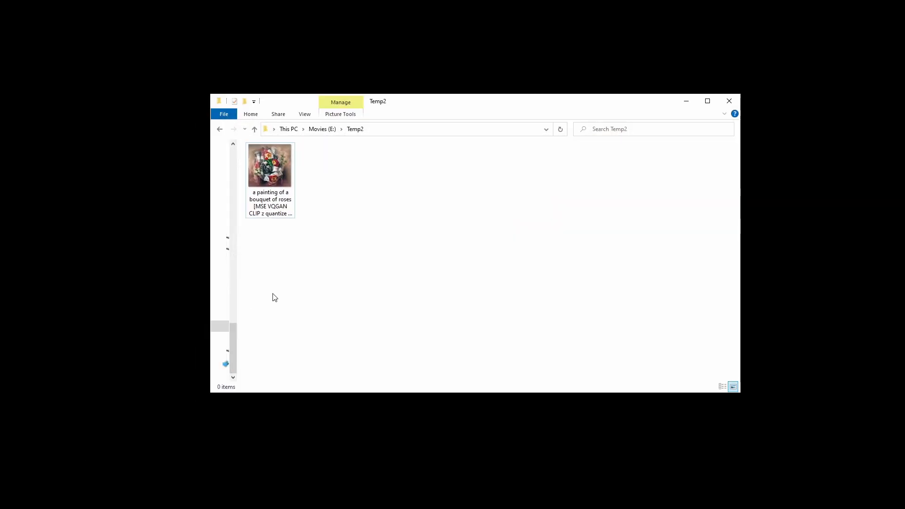
click(270, 156)
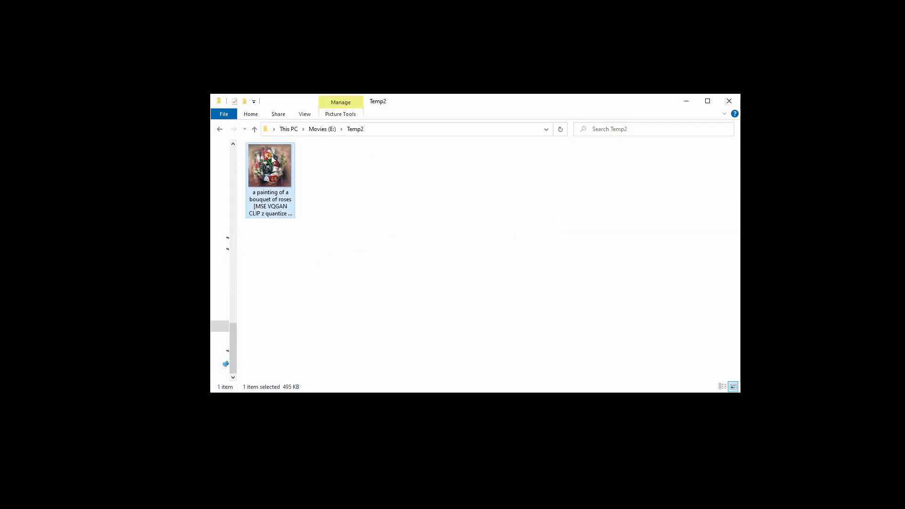
double_click(271, 171)
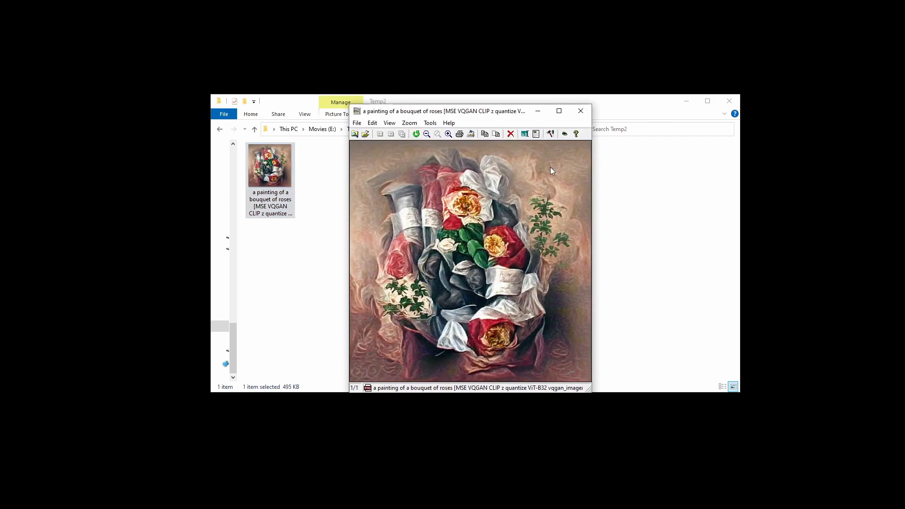
click(586, 116)
click(686, 101)
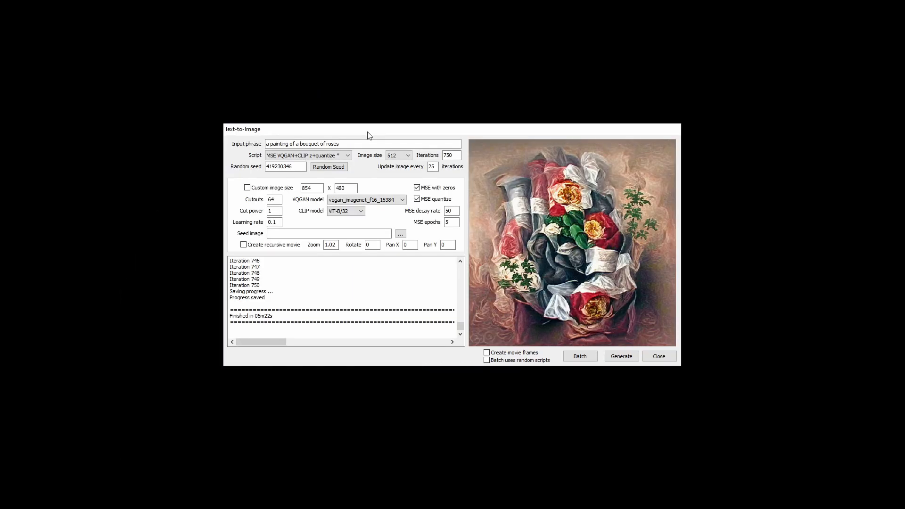
Step: Set the script to Big Sleep CLIP BigGAN and generate the image for the same phrase
click(348, 156)
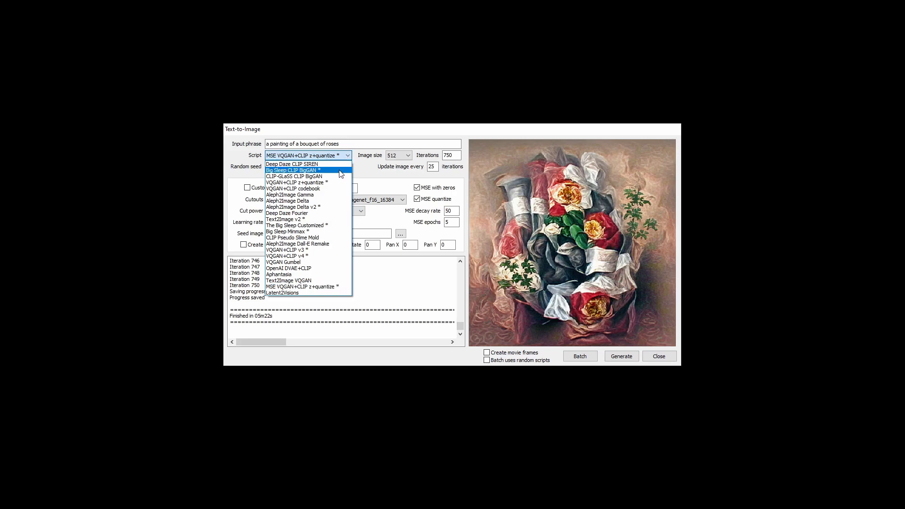
click(340, 171)
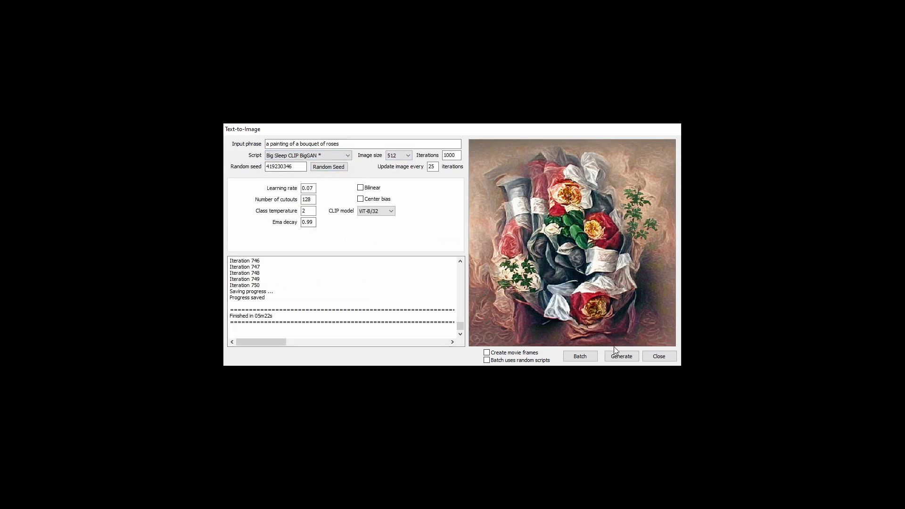
click(624, 358)
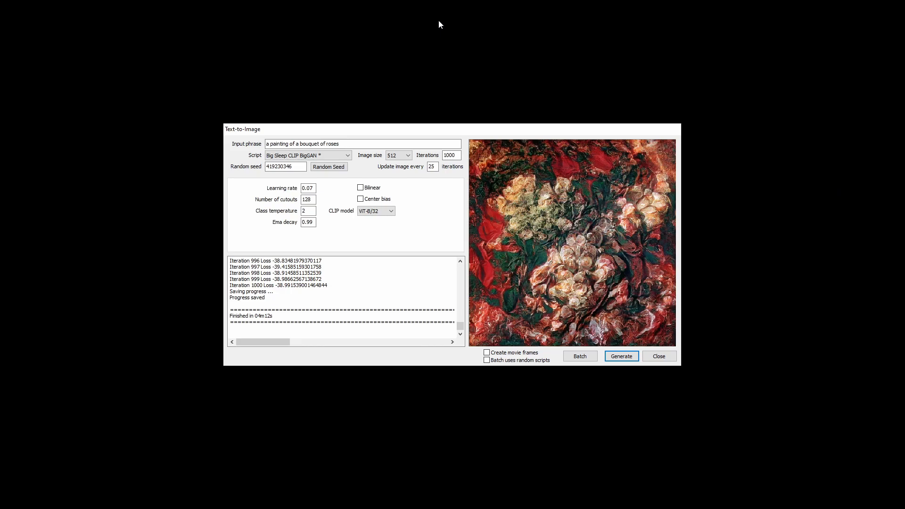
Step: Replace "painting" with "color pencil sketch" in the input phrase and generate the image
double_click(278, 144)
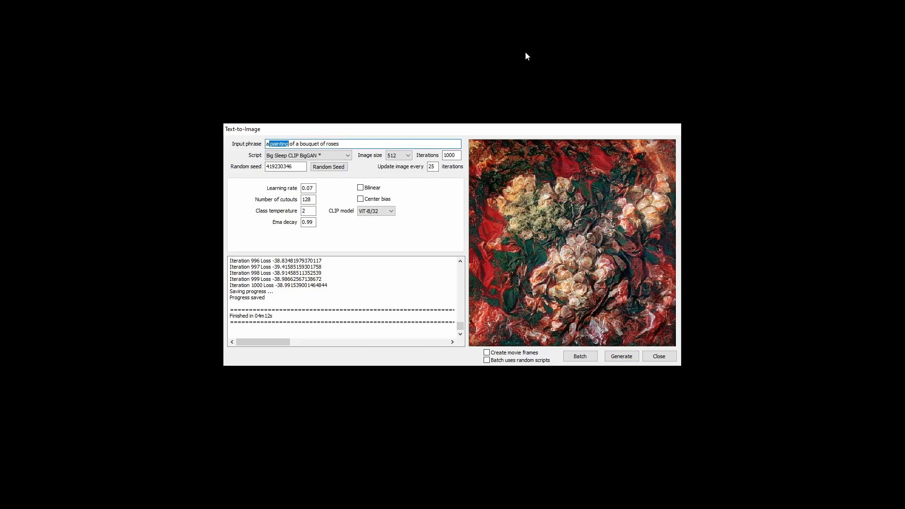
text(color pencil sketch)
click(629, 359)
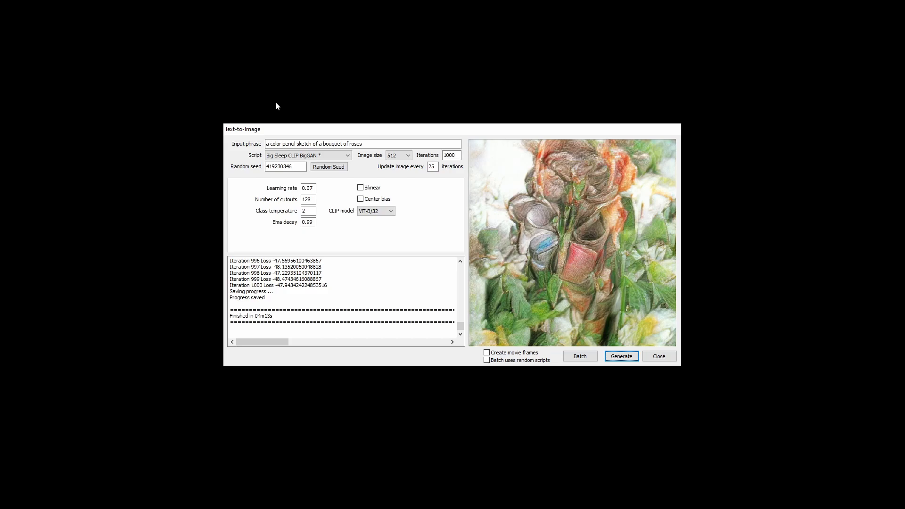
Step: Set the script to VQGAN+CLIP v4 and generate the color pencil sketch image
click(319, 153)
click(315, 256)
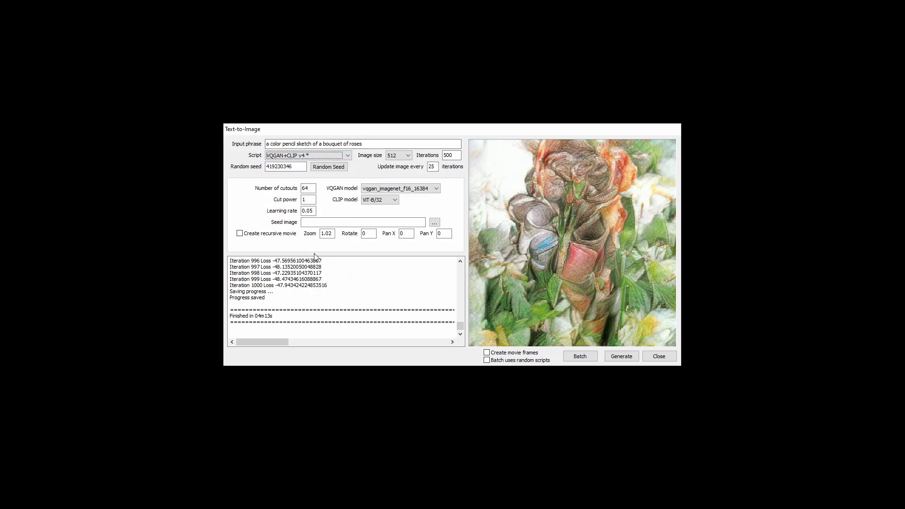
click(619, 359)
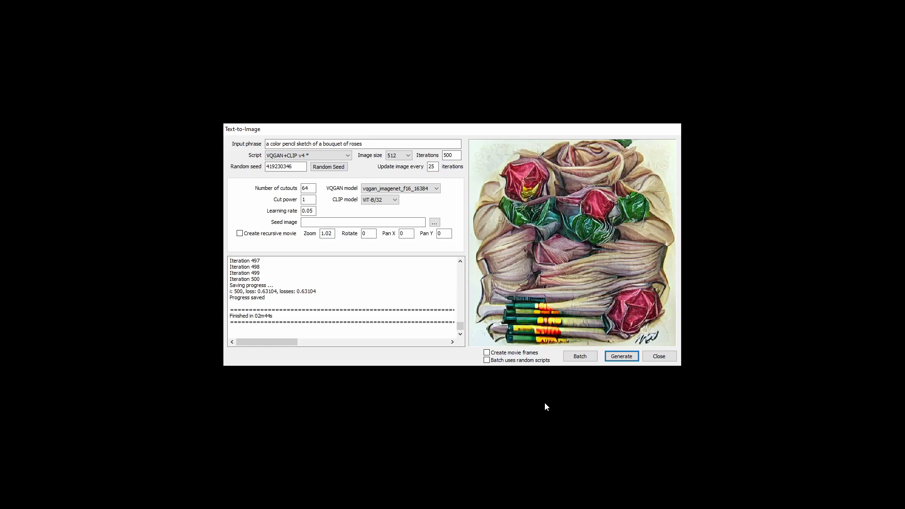
Step: Replace "color pencil sketch" with "watercolor painting" in the input phrase
drag(269, 144, 311, 142)
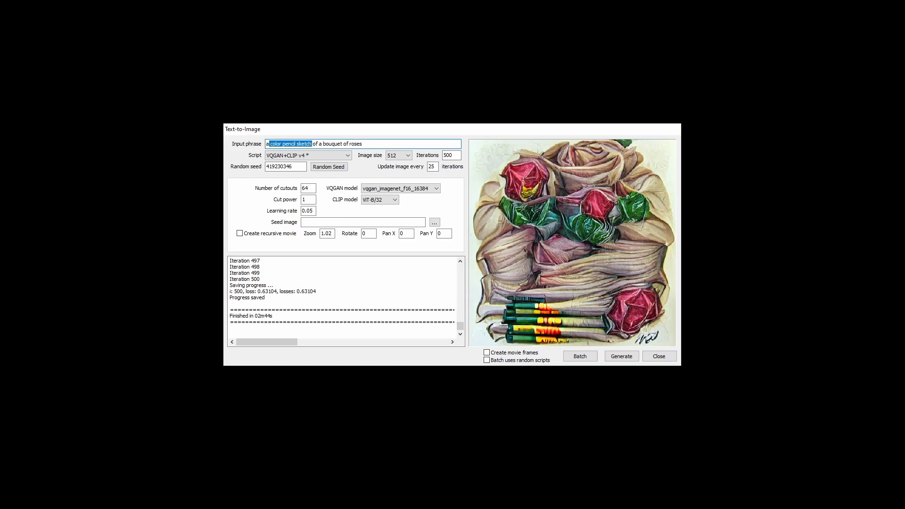
text(watw)
key(BackSpace)
key(BackSpace)
key(BackSpace)
key(BackSpace)
text(watercolor painting)
Step: Set the script to Text2Image v2 and generate the watercolor painting image
click(324, 157)
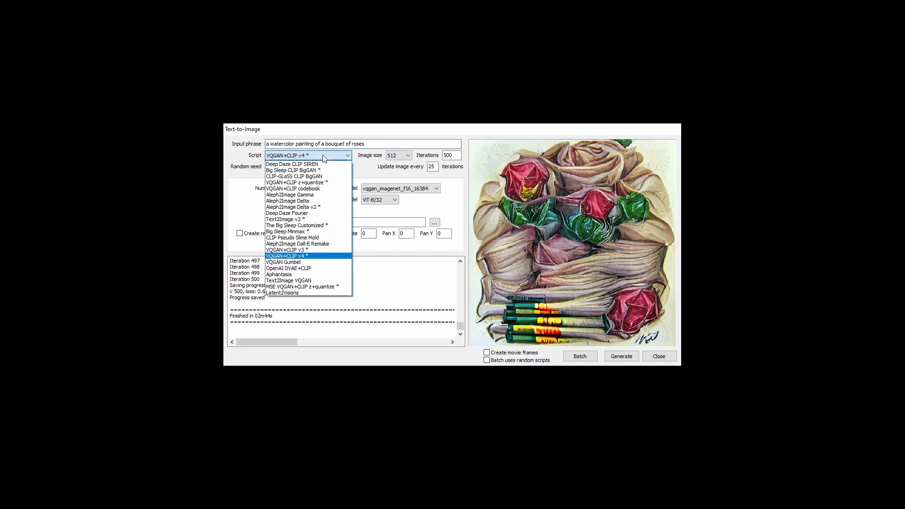
click(328, 219)
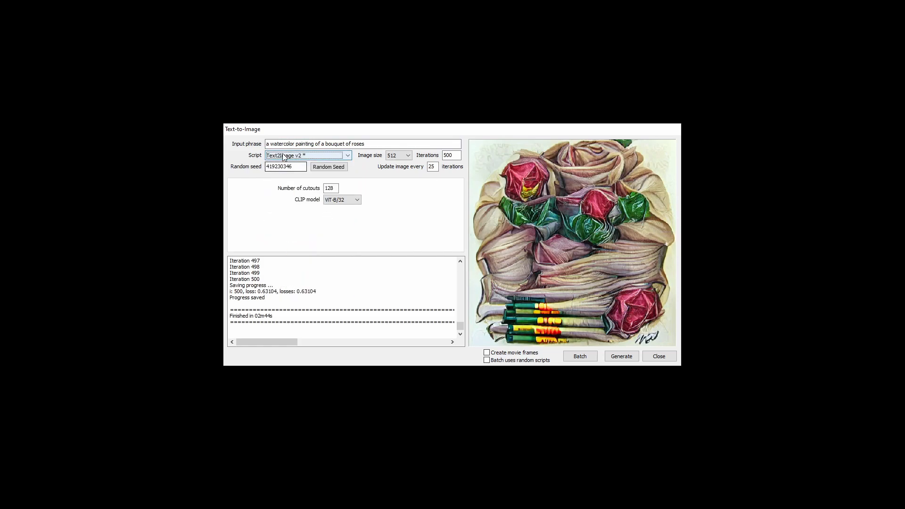
click(628, 359)
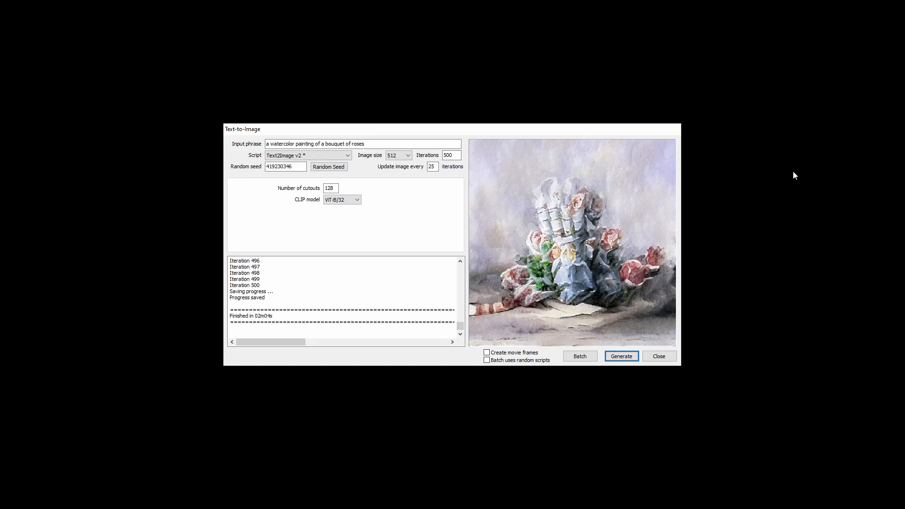
Step: Set the script to MSE VQGAN+CLIP z+quantize and generate the watercolor painting image
click(290, 156)
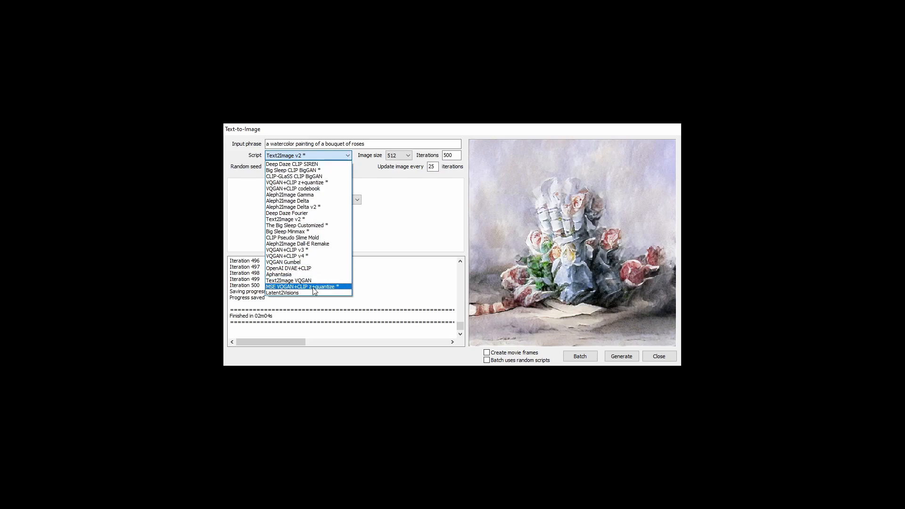
click(314, 287)
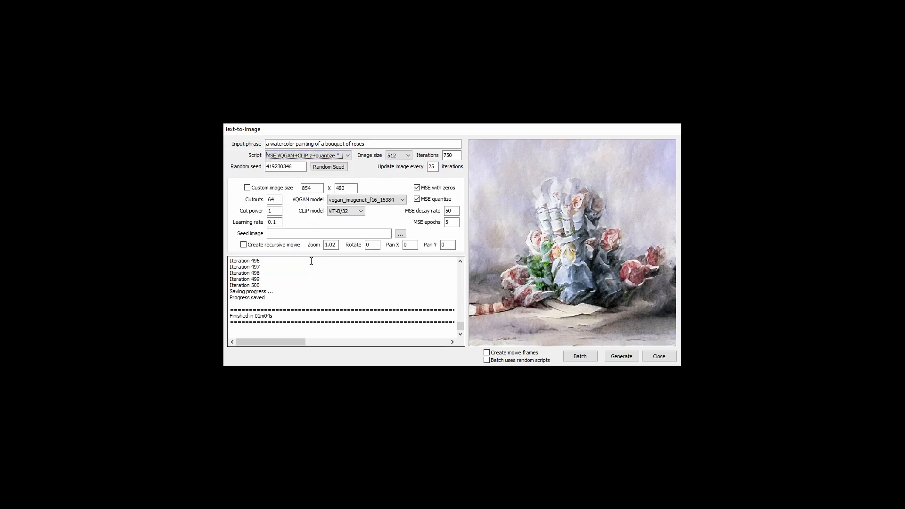
click(622, 356)
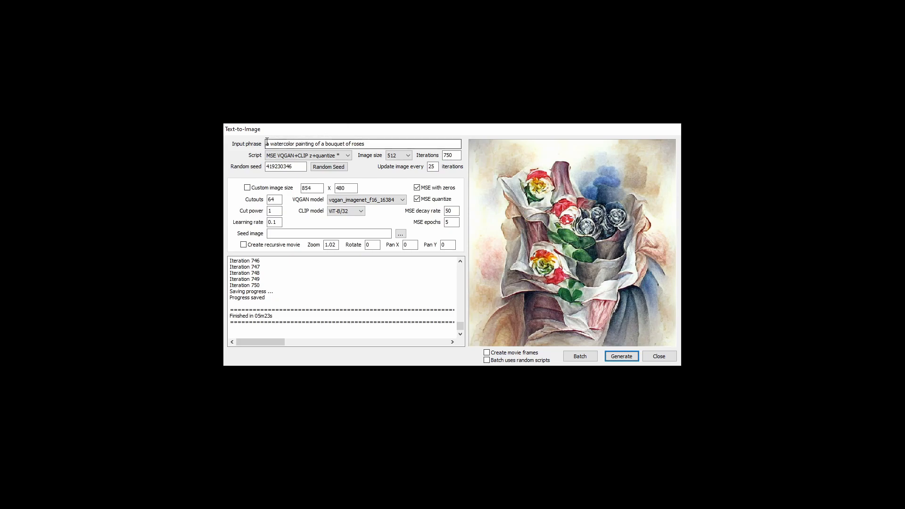
Step: Change the input phrase to "an airbrush painting of a bouquet of roses by giger" and generate the image
drag(271, 145, 294, 147)
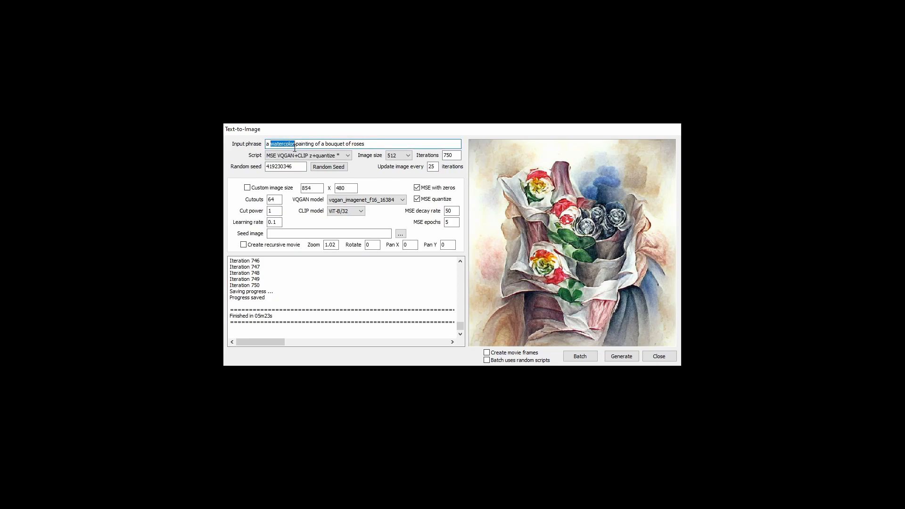
key(BackSpace)
text(n airbrush)
text( by giger)
click(625, 358)
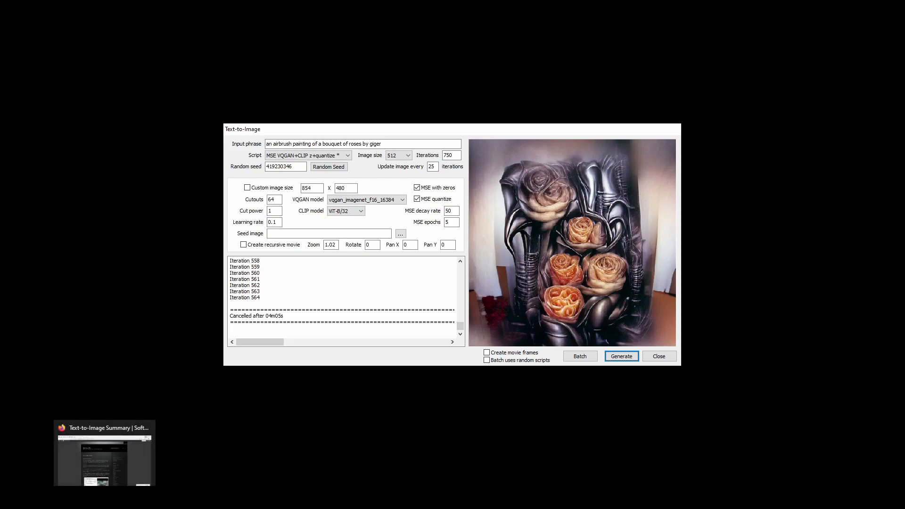
Step: Switch to Firefox and examine the script descriptions and sample images in the Text-to-Image Summary blog post
click(104, 500)
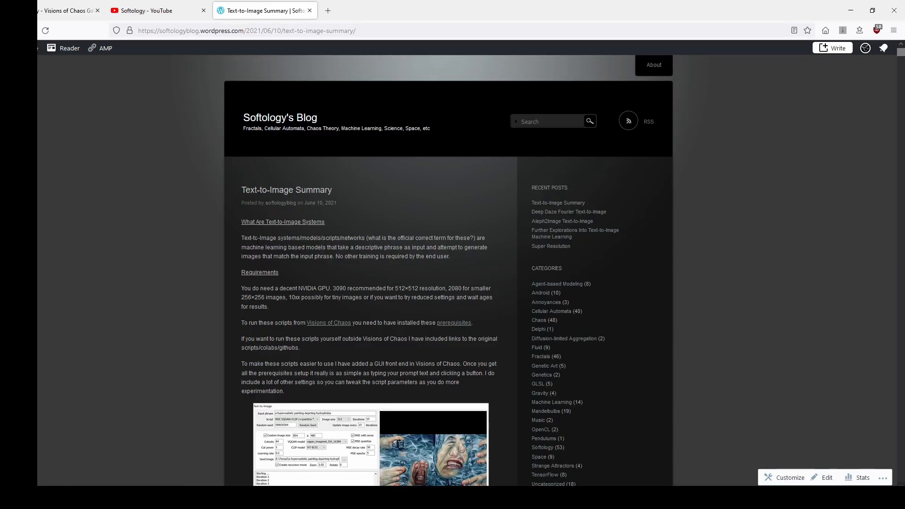
scroll(218, 203, down, 15)
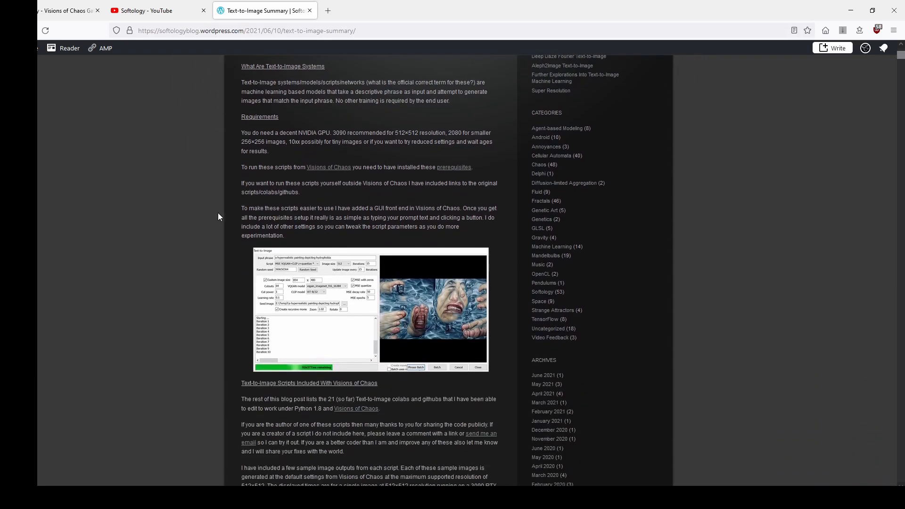
scroll(214, 216, down, 20)
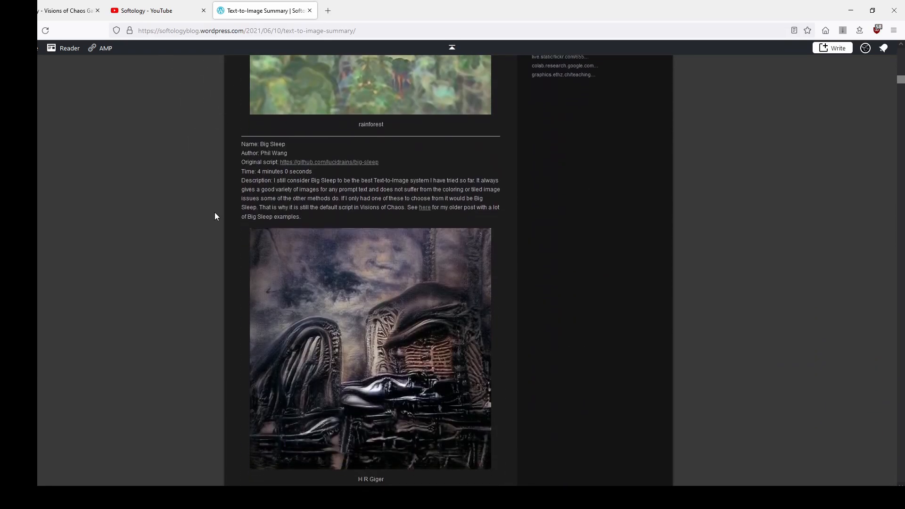
scroll(214, 220, down, 20)
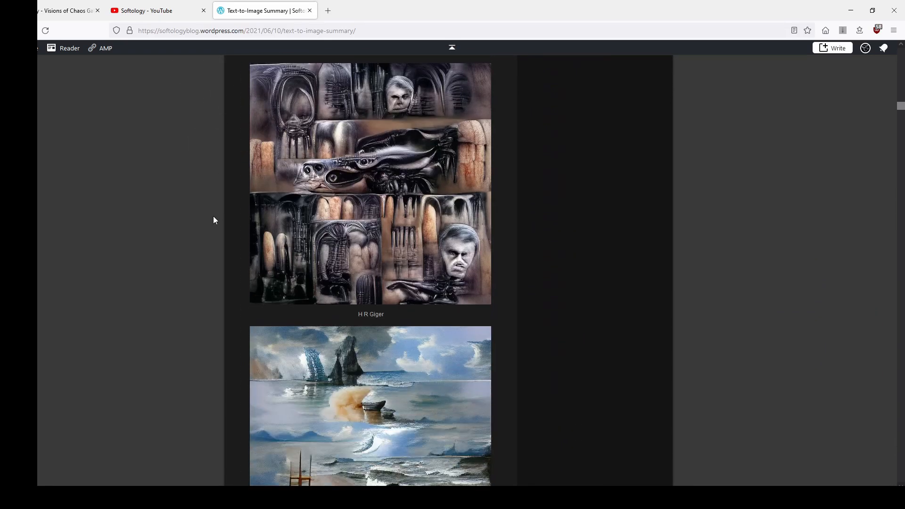
scroll(214, 226, down, 20)
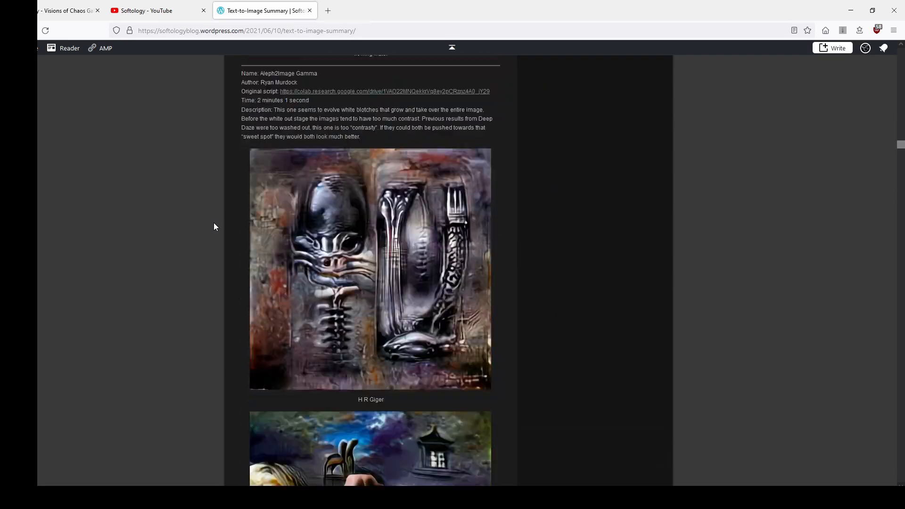
scroll(213, 226, down, 20)
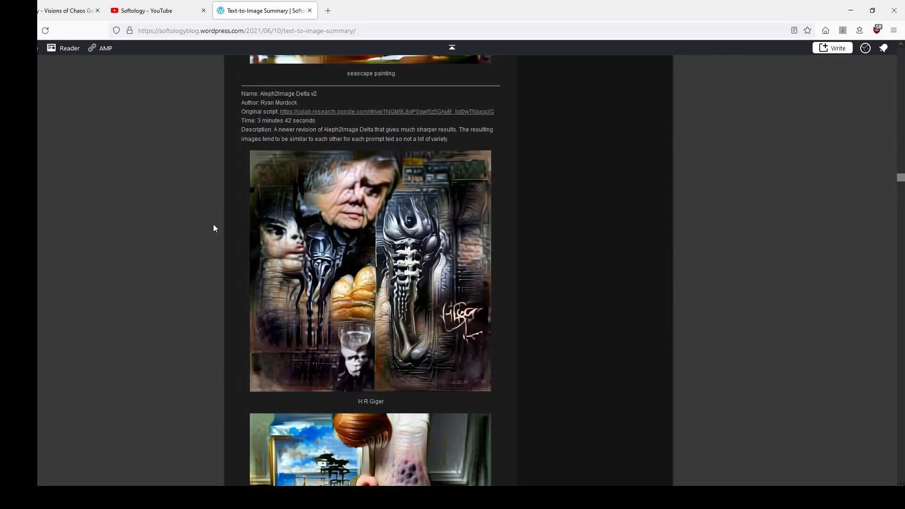
scroll(212, 223, down, 20)
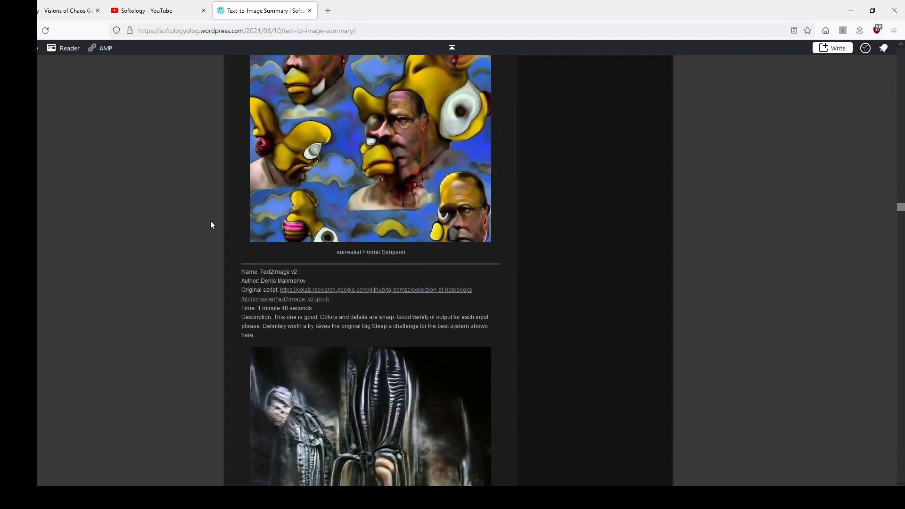
scroll(211, 226, down, 20)
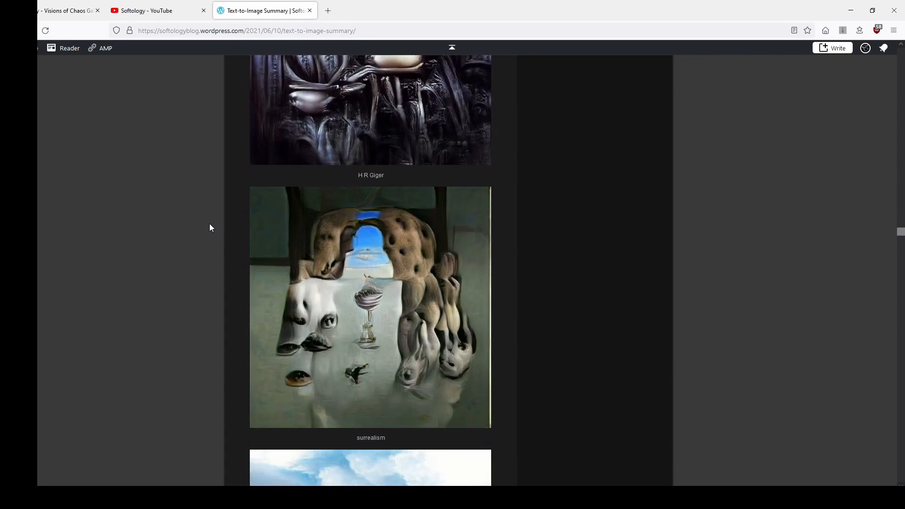
scroll(211, 225, down, 10)
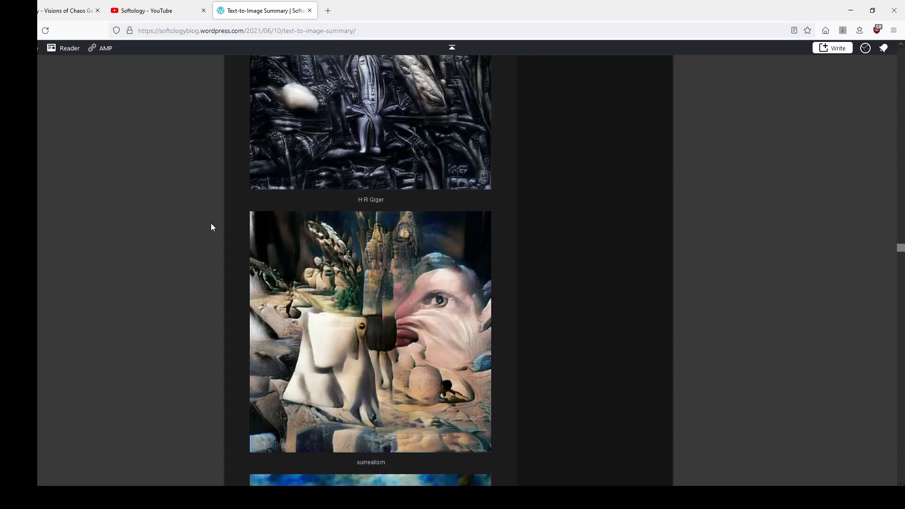
click(854, 7)
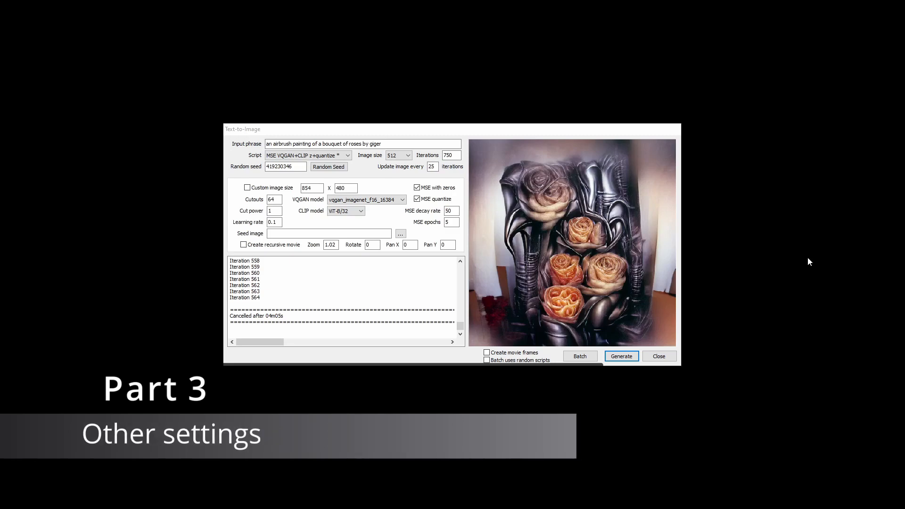
Step: Compare the settings of the VQGAN+CLIP z+quantize and MSE VQGAN+CLIP z+quantize scripts, and review the latter's available VQGAN models
click(288, 156)
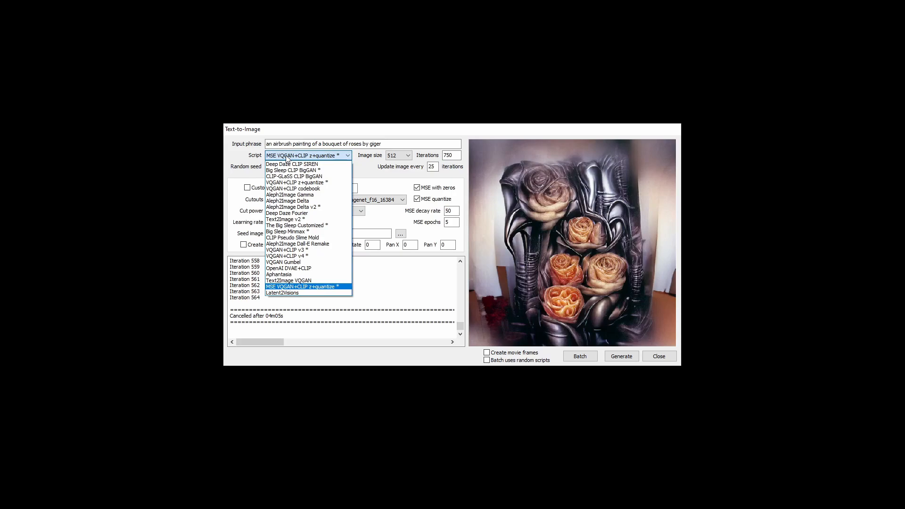
click(296, 182)
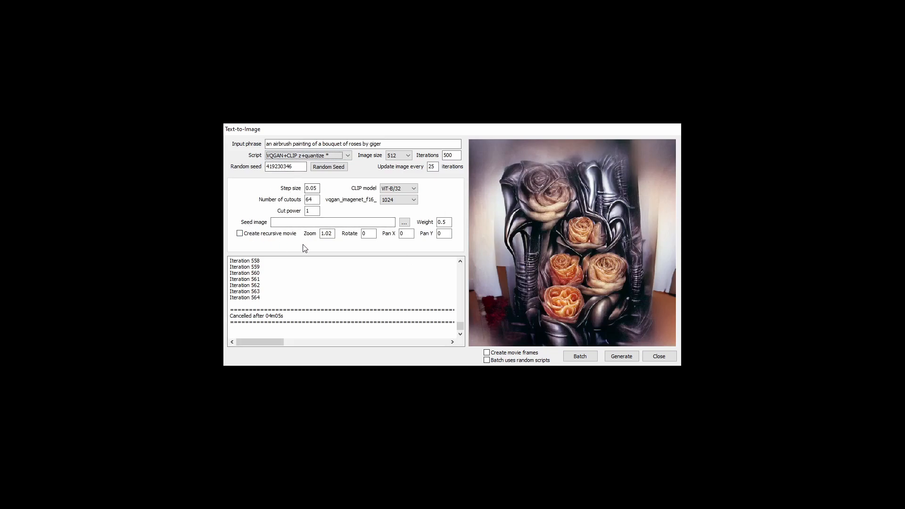
click(305, 157)
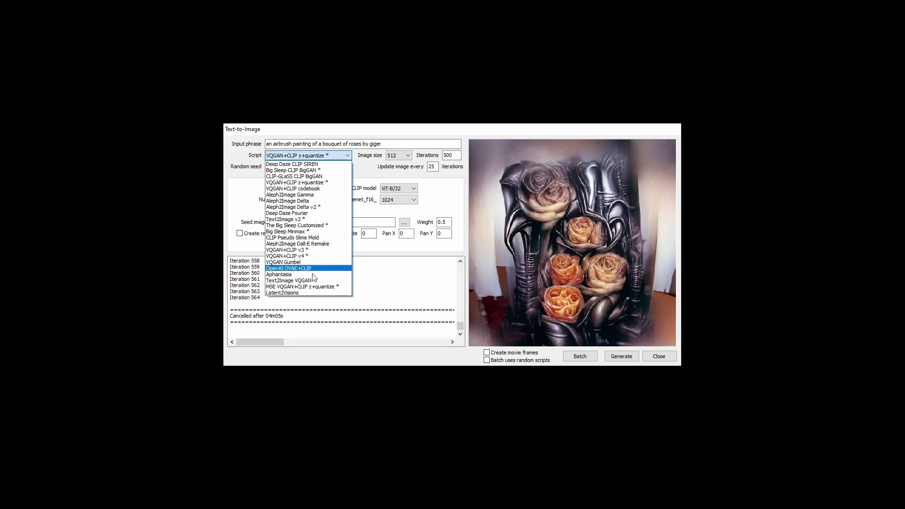
click(316, 287)
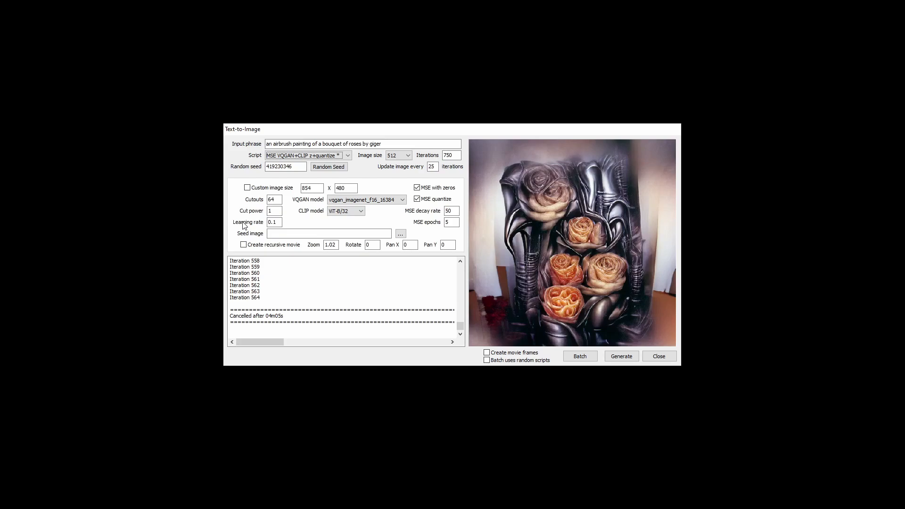
click(342, 202)
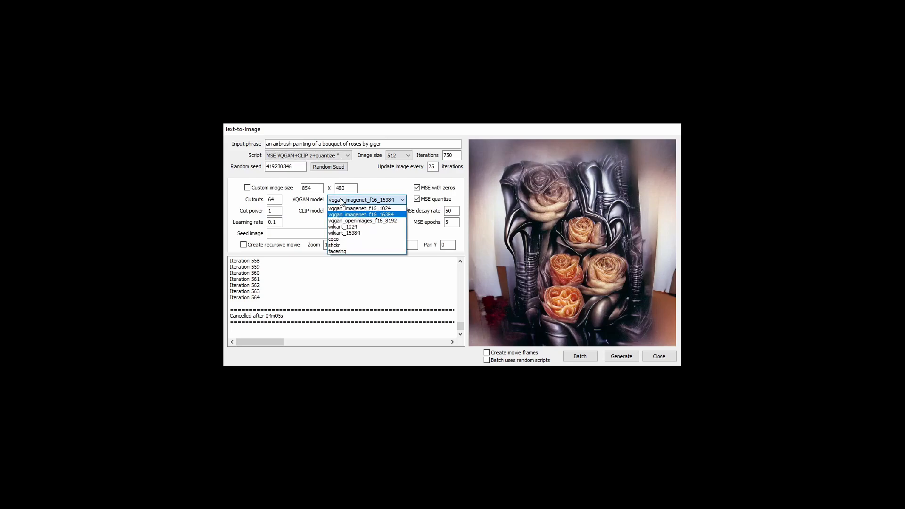
click(342, 202)
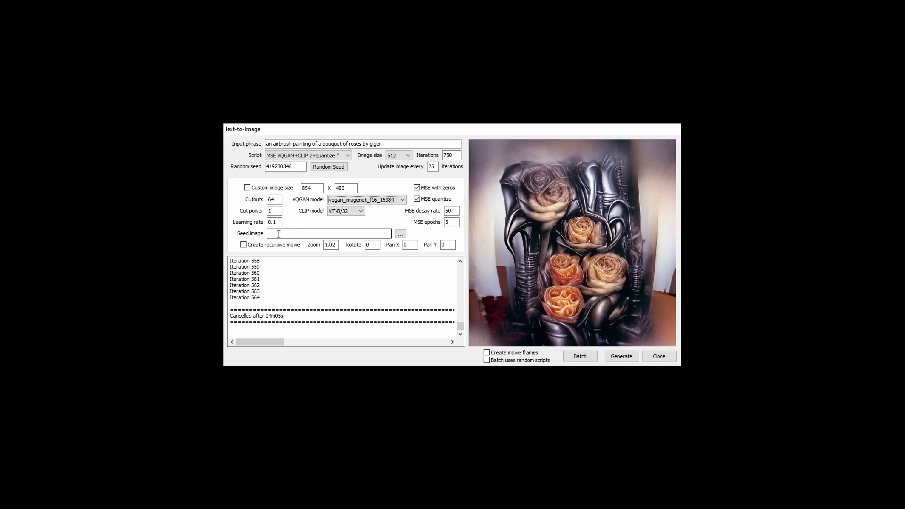
Step: Enable the 854 x 480 custom image size and movie frames with updates every 5 iterations, and generate with a new random seed
click(285, 188)
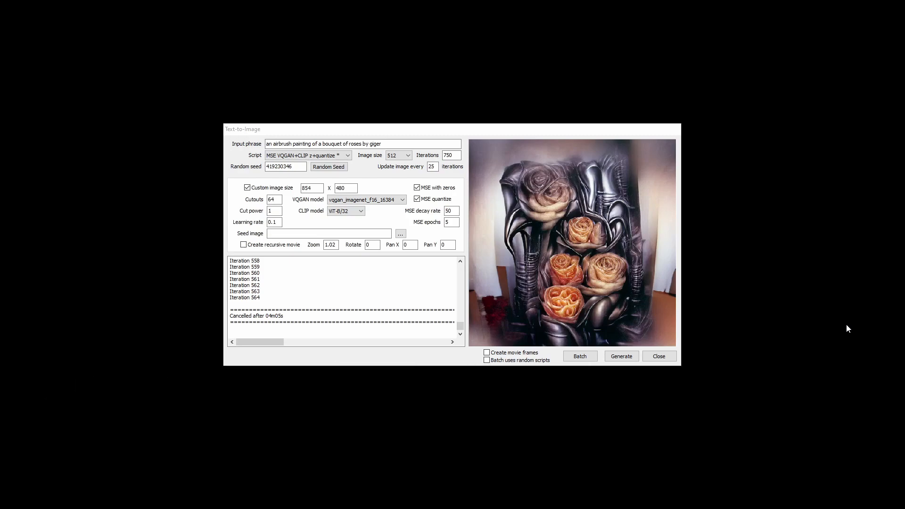
click(522, 354)
double_click(438, 167)
text(5)
click(330, 167)
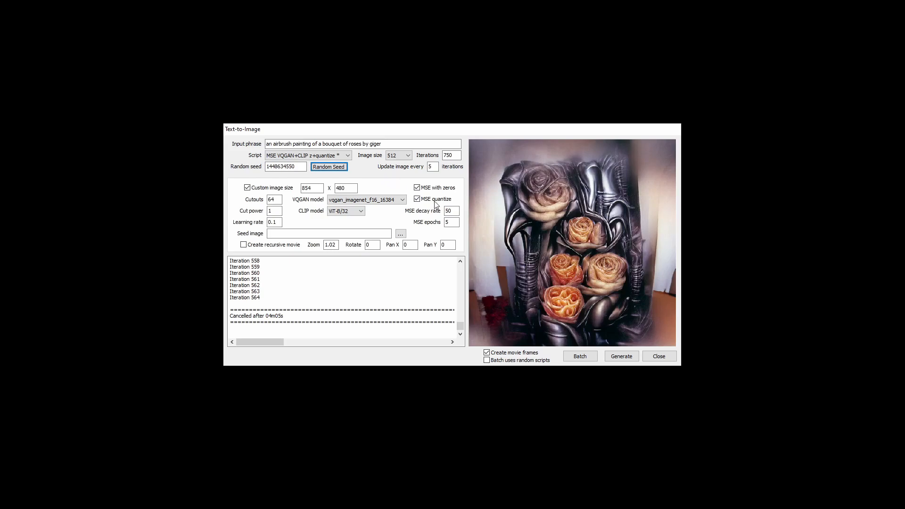
click(626, 358)
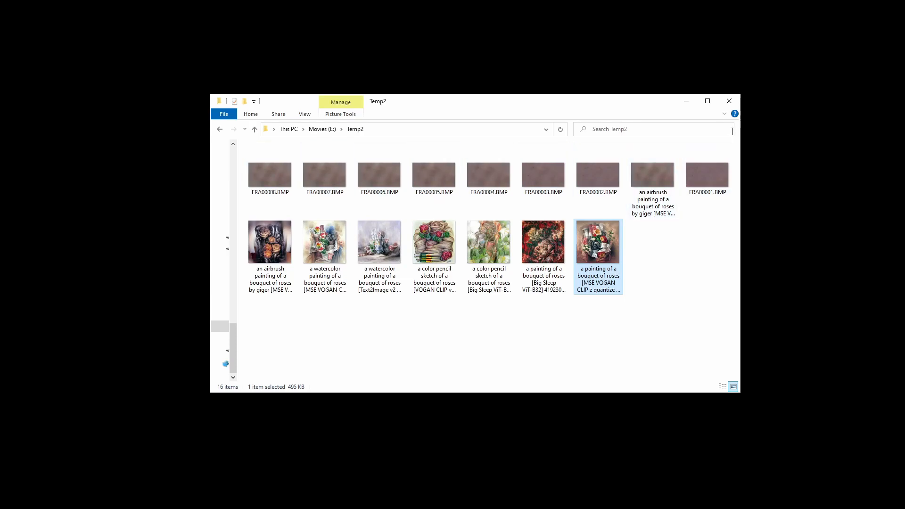
Step: Look through the generated movie frames in the Temp2 folder
click(687, 102)
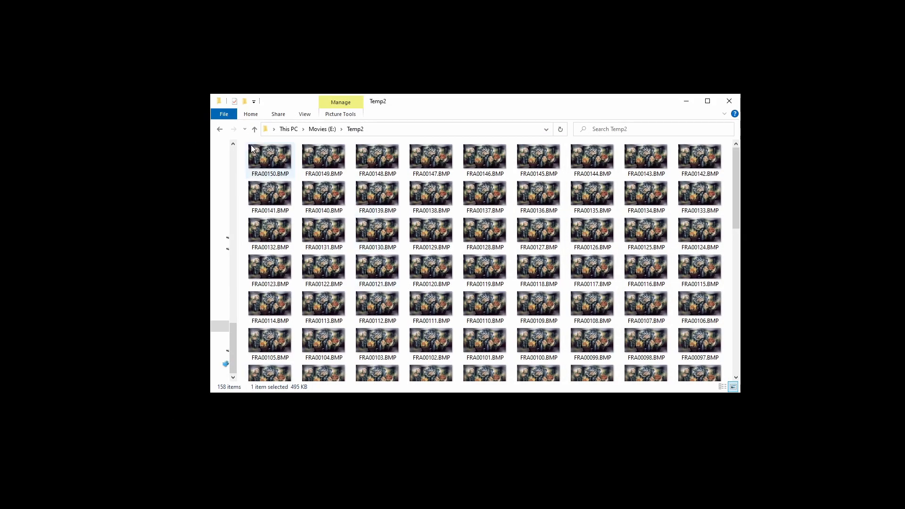
scroll(468, 211, down, 10)
scroll(468, 212, up, 10)
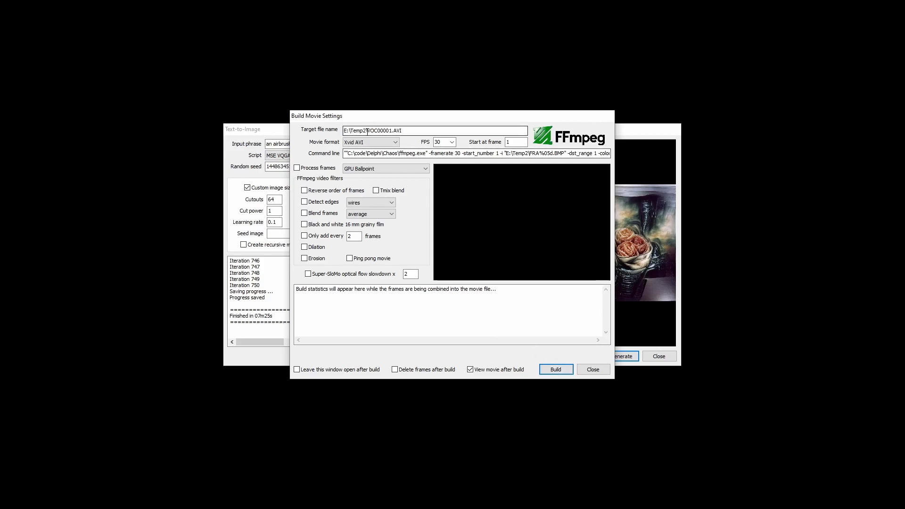
Step: Build the 30 FPS Xvid AVI movie VOC00001.AVI from the frames and watch it in the player
click(557, 369)
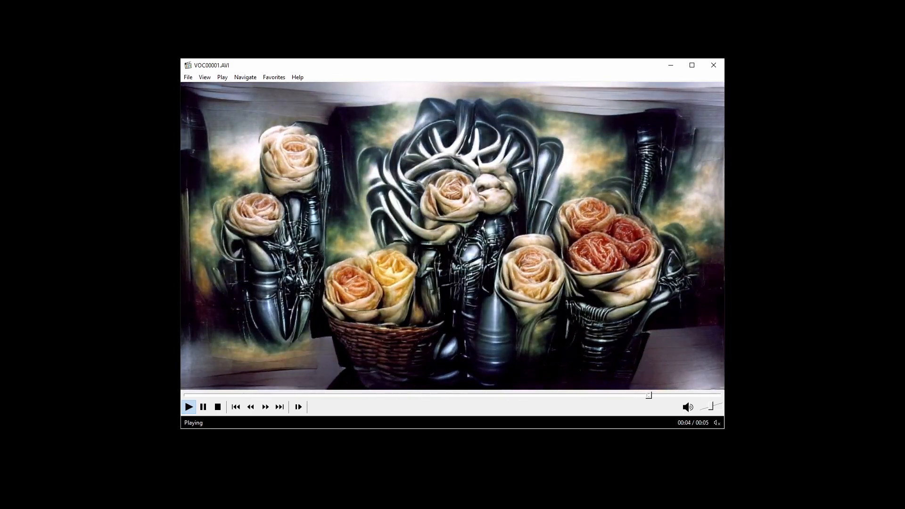
click(490, 233)
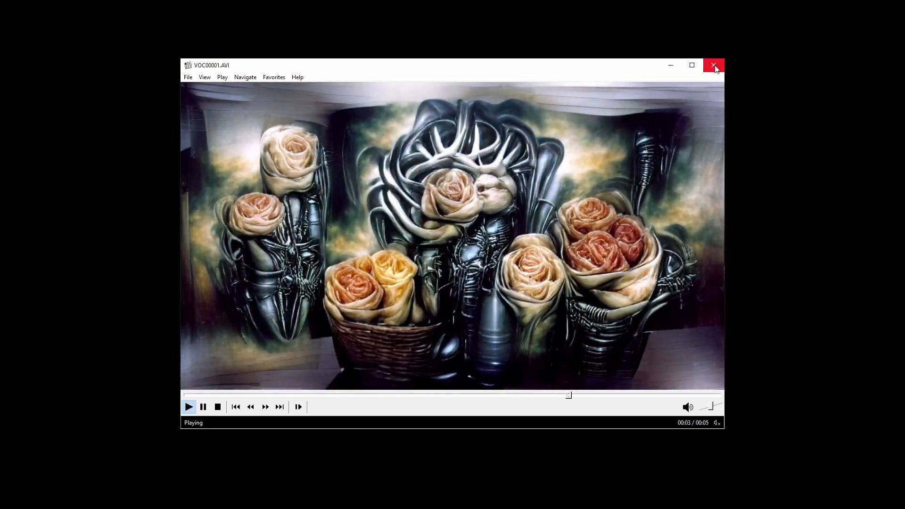
click(714, 63)
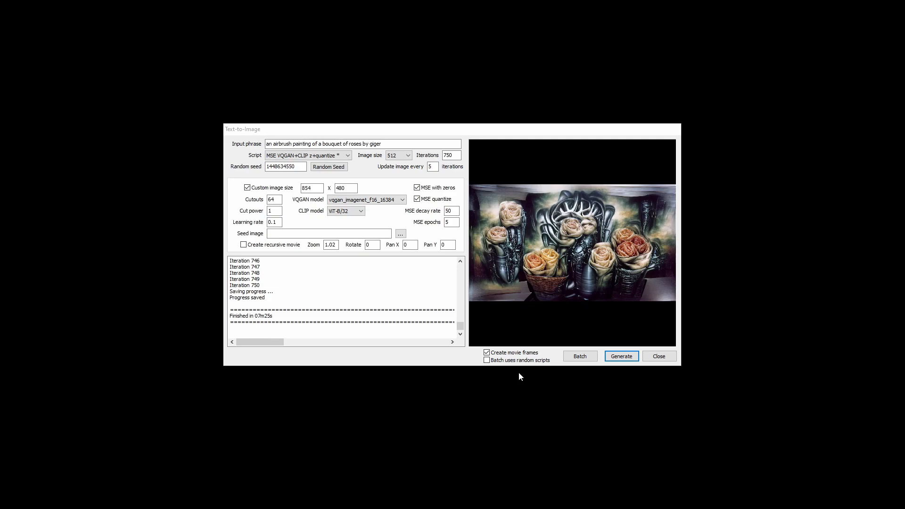
Step: Turn off movie frame creation and enable the recursive movie option
click(487, 353)
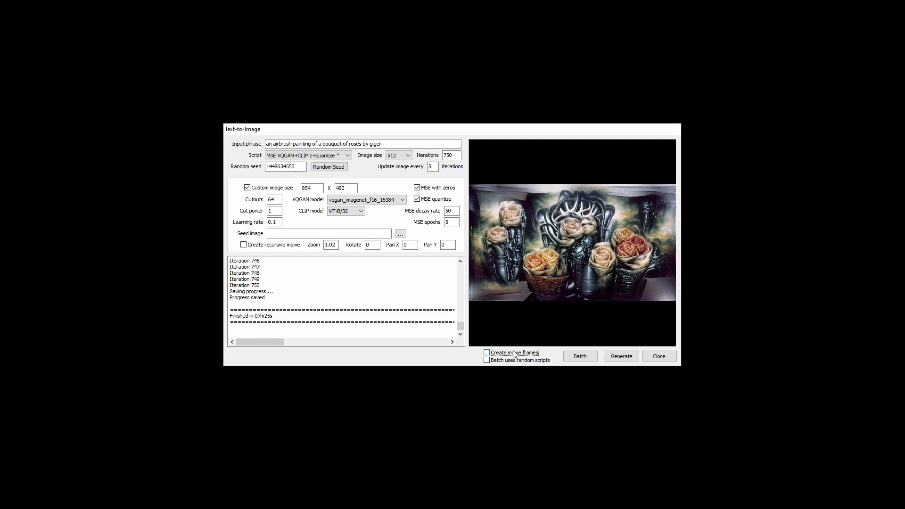
click(282, 248)
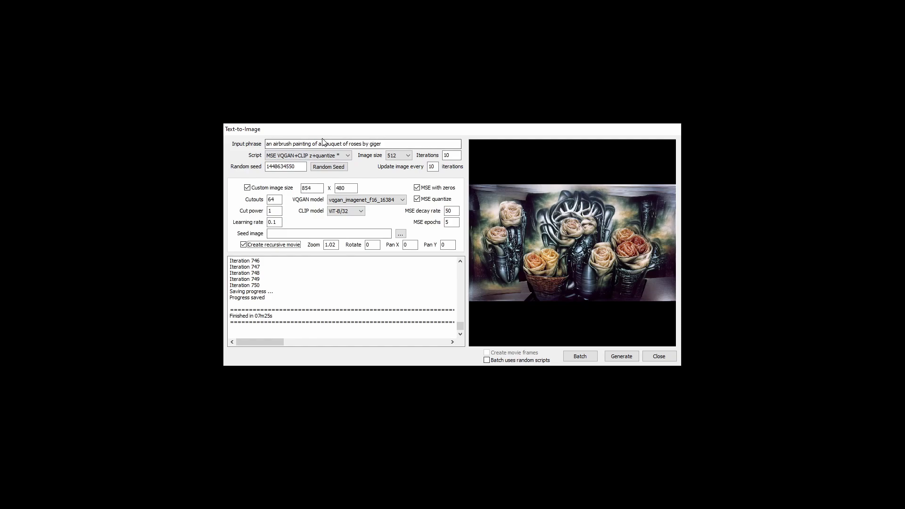
key(Tab)
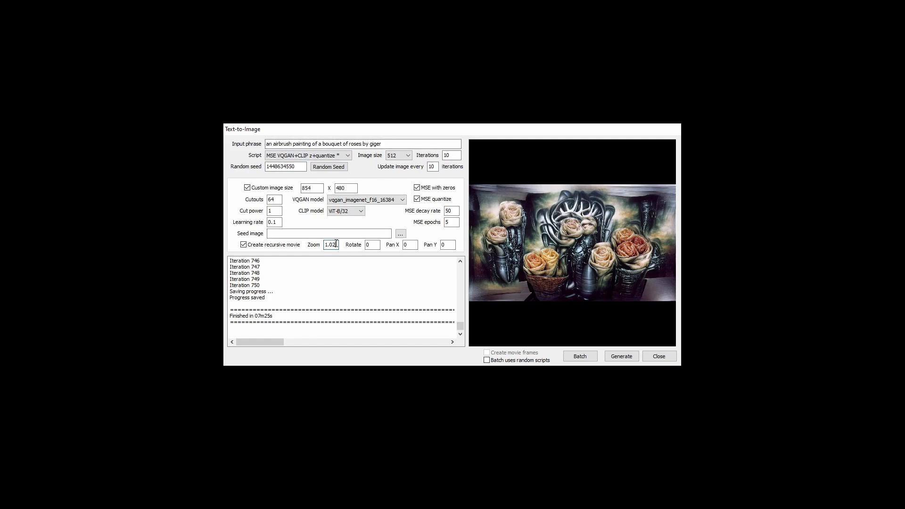
click(344, 234)
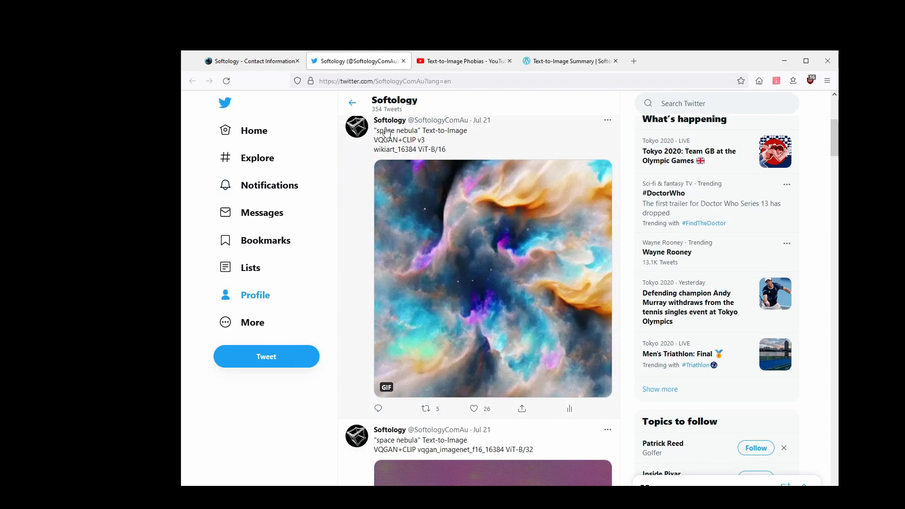
Step: In the browser, examine the "space nebula" and "fractal sunset clouds" Text-to-Image animations on the Softology Twitter page
scroll(348, 193, down, 5)
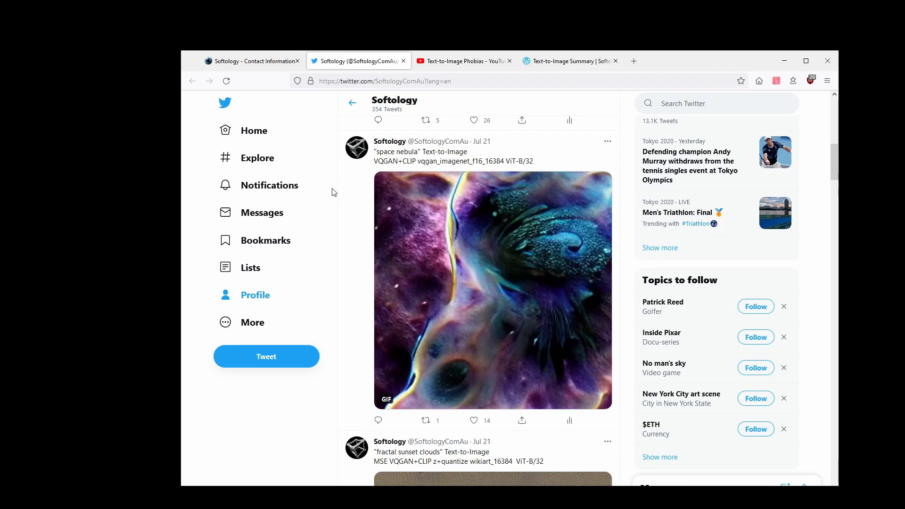
scroll(334, 193, down, 5)
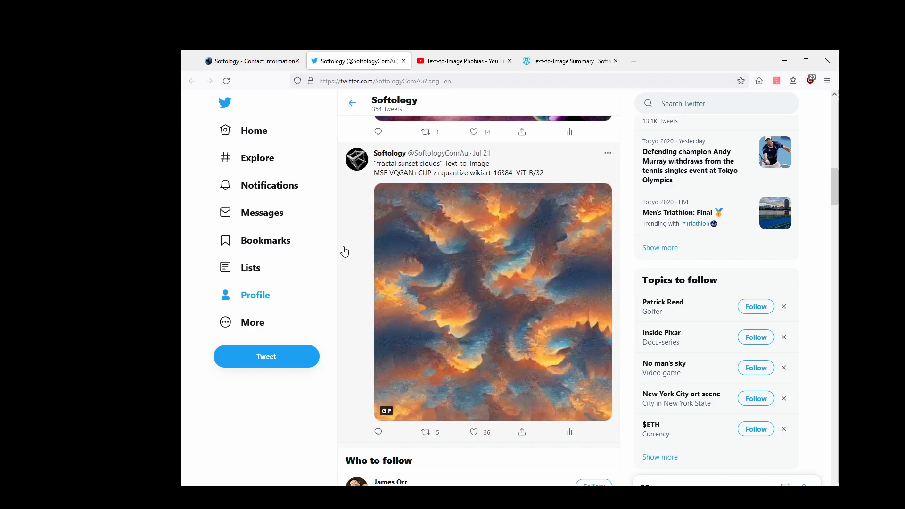
scroll(335, 245, up, 6)
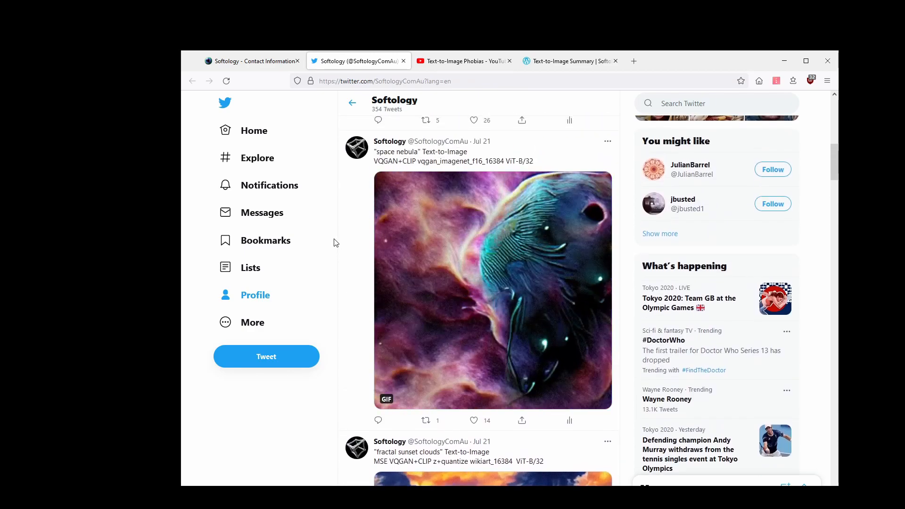
scroll(335, 243, up, 5)
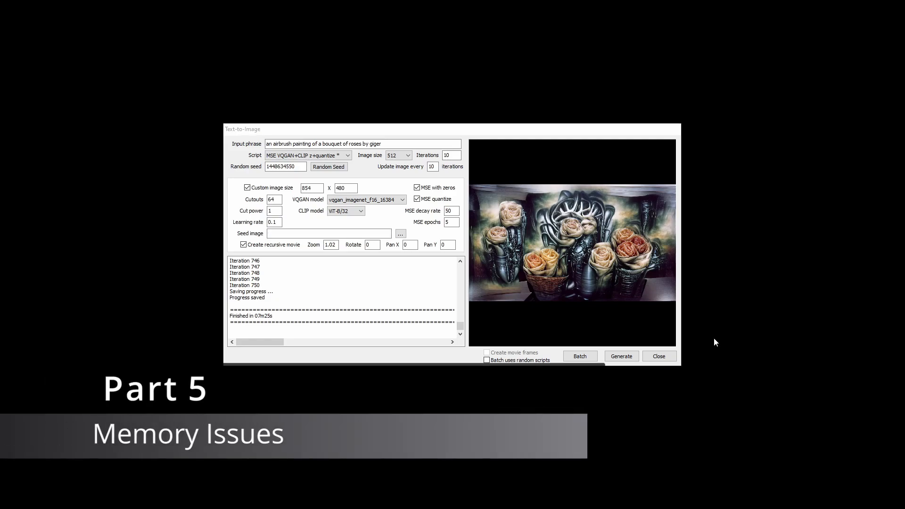
Step: Turn off the recursive movie option and select 512 as the image size
click(289, 245)
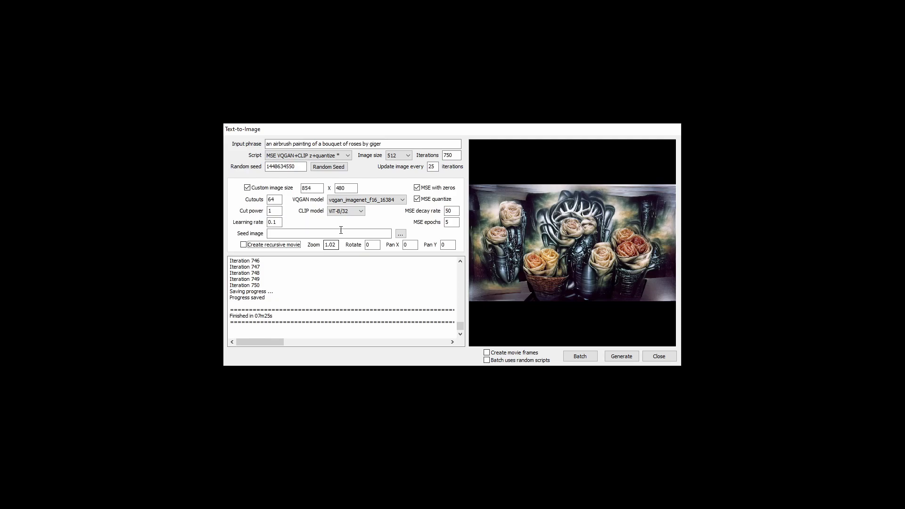
click(407, 157)
click(401, 177)
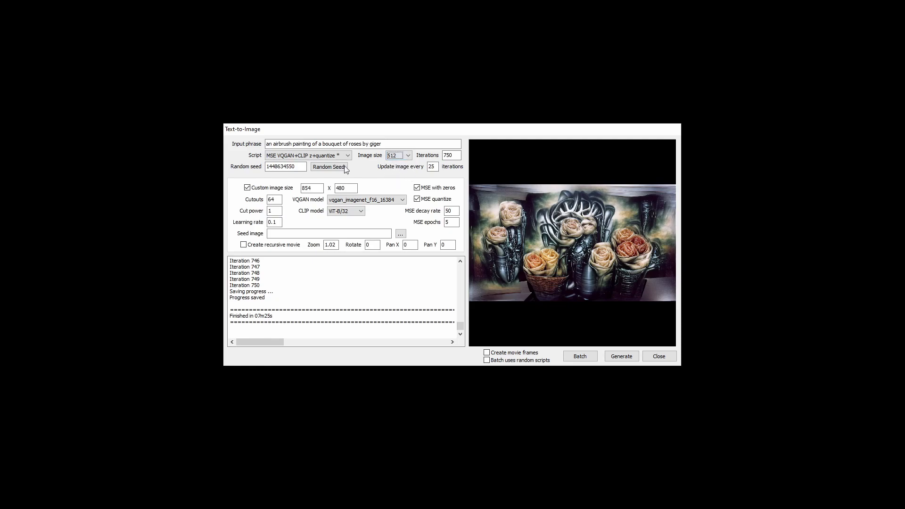